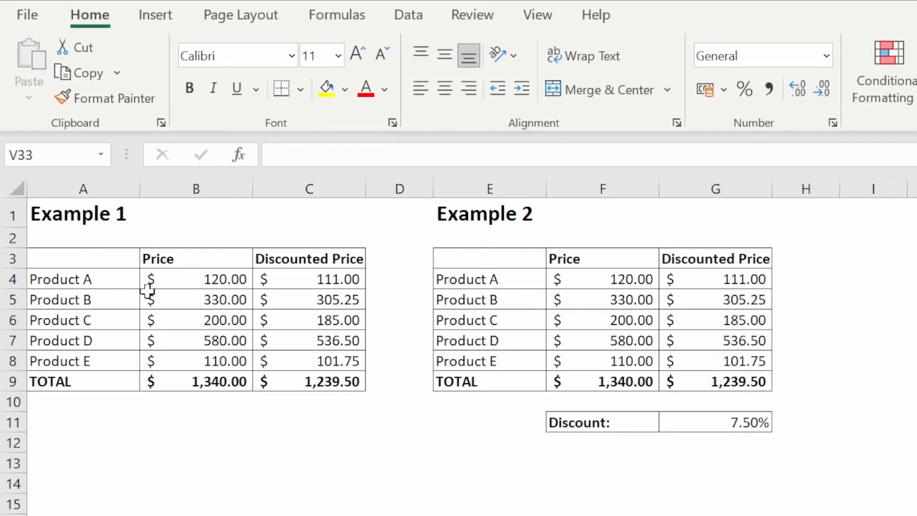
Set the Example 2 discount in G11 to 10% and inspect the discounted price formula for Product A in G4
{"action": "left_click", "coordinate": [351, 286]}
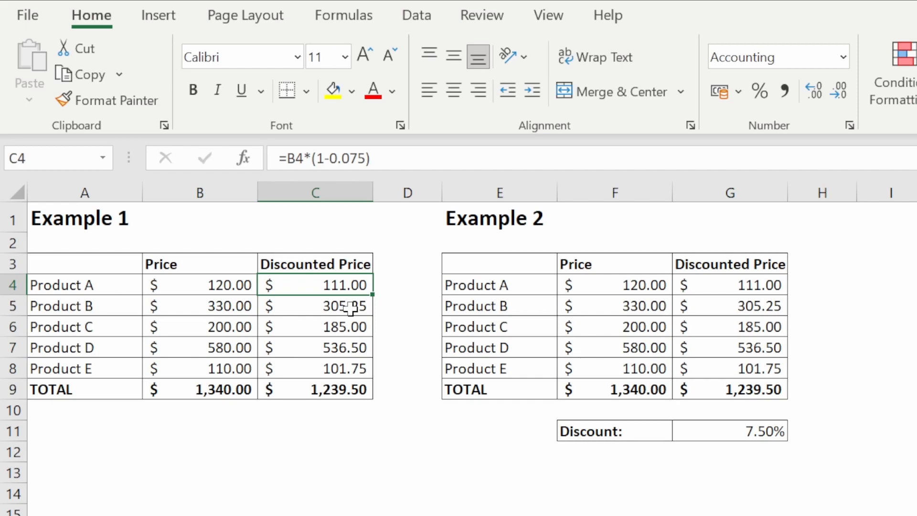
{"action": "left_click", "coordinate": [729, 430]}
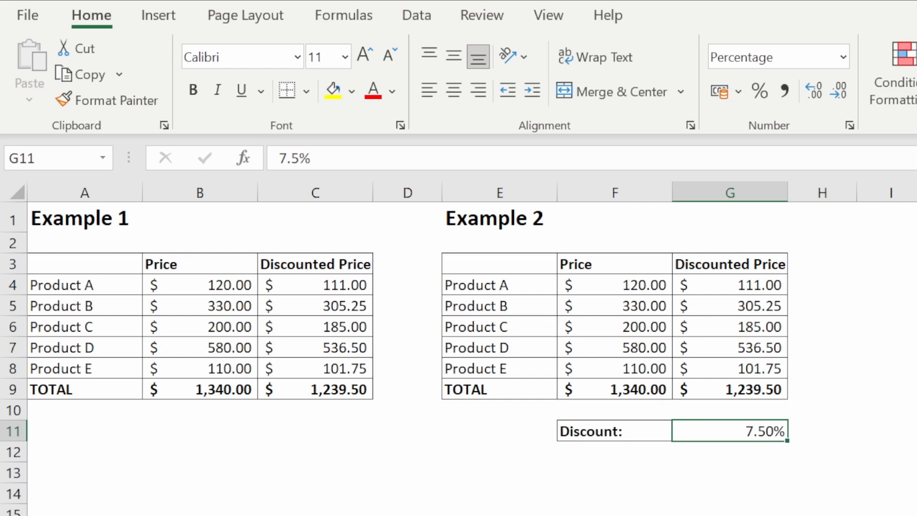
{"action": "type", "text": "10"}
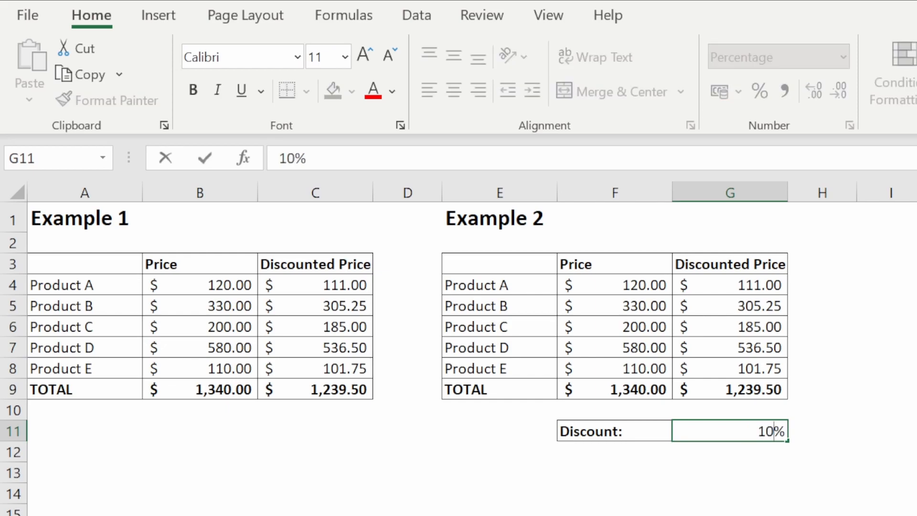
{"action": "key", "text": "Return"}
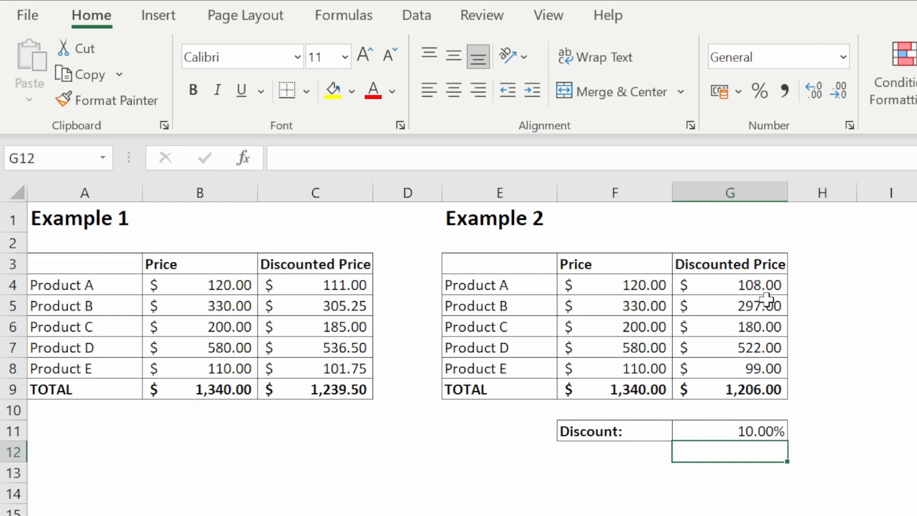
{"action": "double_click", "coordinate": [773, 285]}
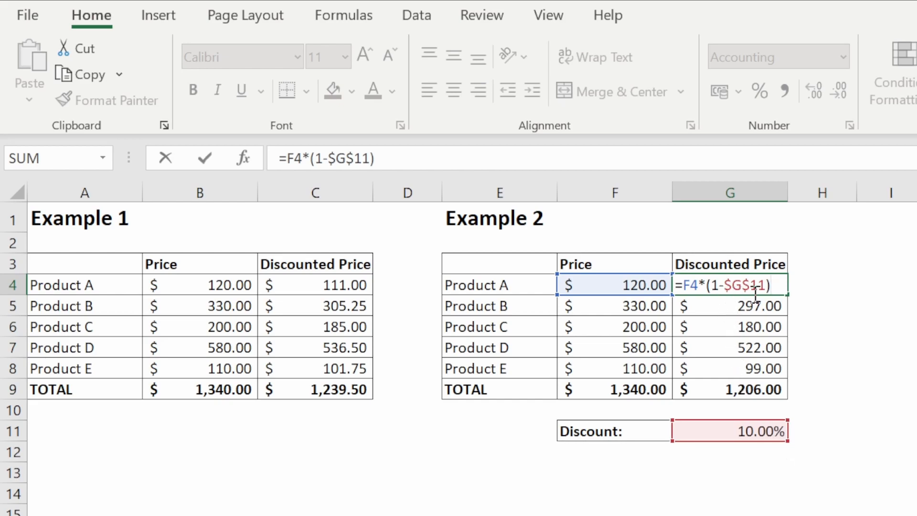
{"action": "key", "text": "ctrl+Return"}
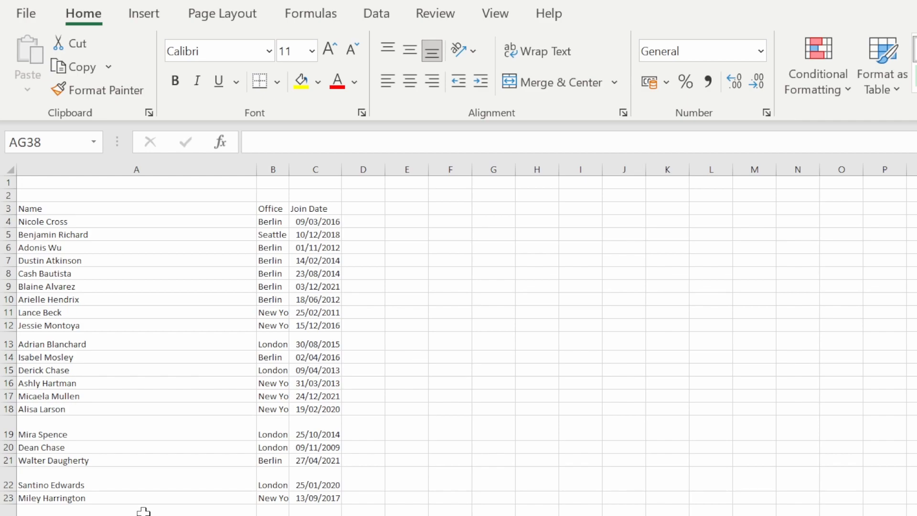
Select the whole sheet and autofit all column widths and row heights to their contents
{"action": "left_click", "coordinate": [242, 170]}
{"action": "left_click", "coordinate": [11, 170]}
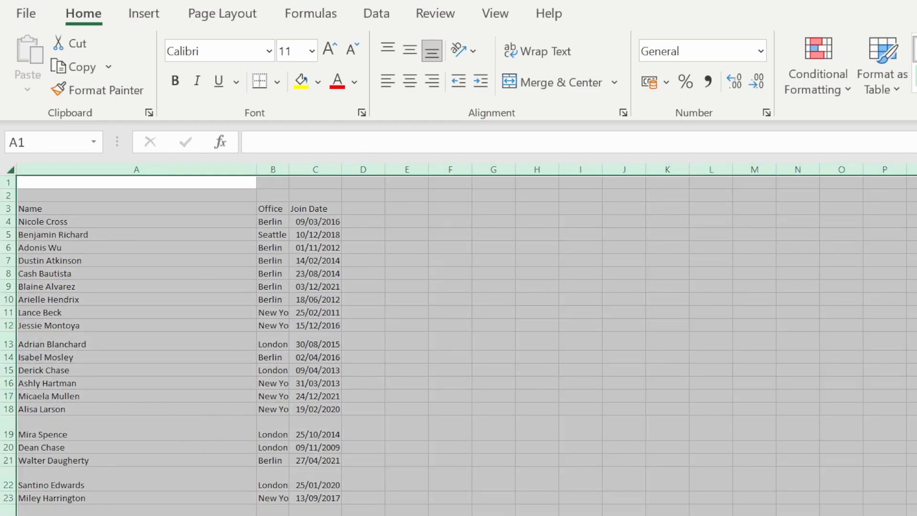
{"action": "double_click", "coordinate": [253, 166]}
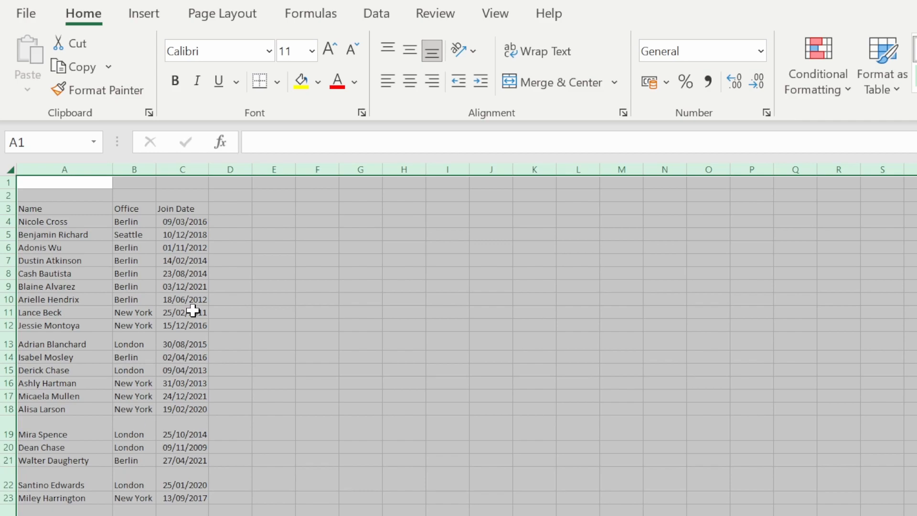
{"action": "double_click", "coordinate": [14, 330]}
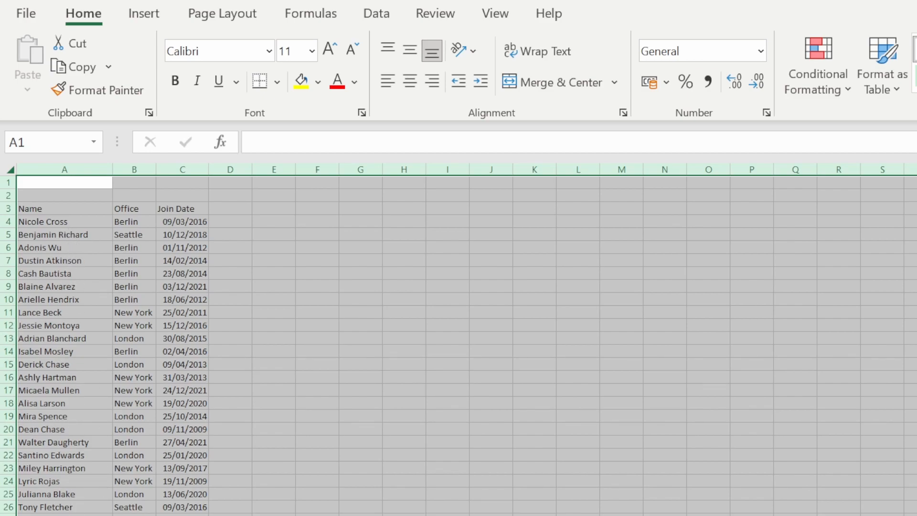
Convert the Name, Office and Join Date data in A3:C1187 into a table with headers
{"action": "left_click", "coordinate": [86, 310]}
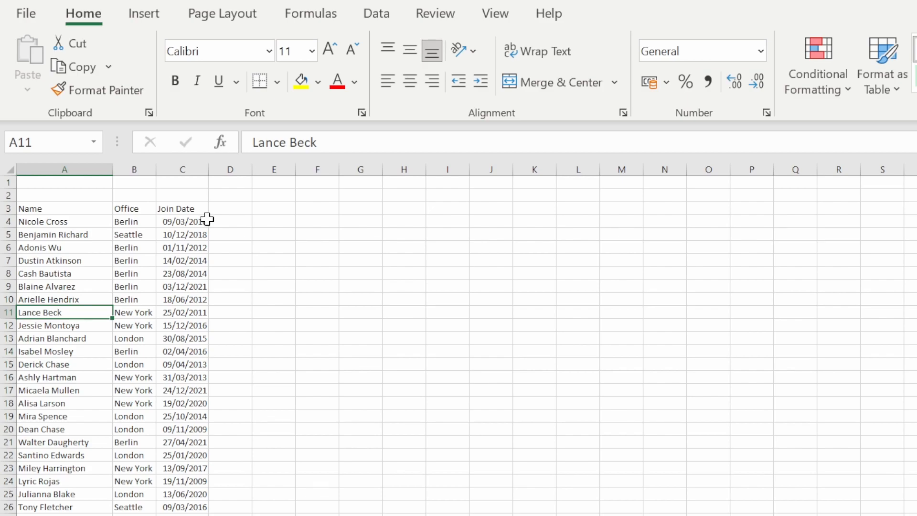
{"action": "key", "text": "ctrl+t"}
{"action": "left_click_drag", "start_coordinate": [242, 364], "coordinate": [262, 327]}
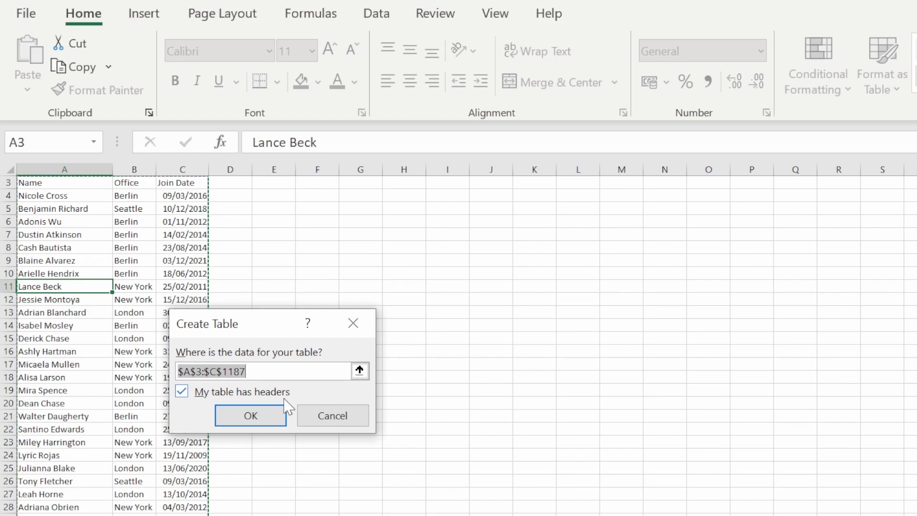
{"action": "left_click", "coordinate": [271, 425]}
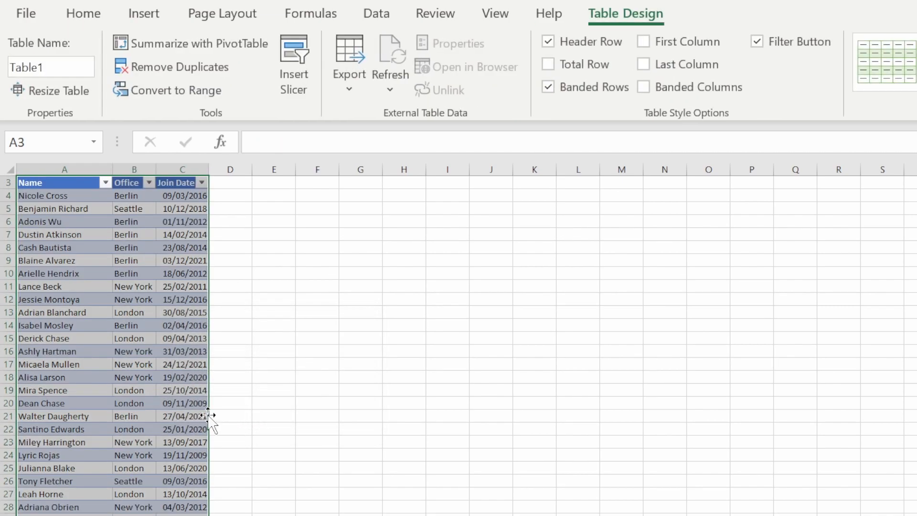
{"action": "scroll", "coordinate": [191, 372], "scroll_direction": "up", "scroll_amount": 1}
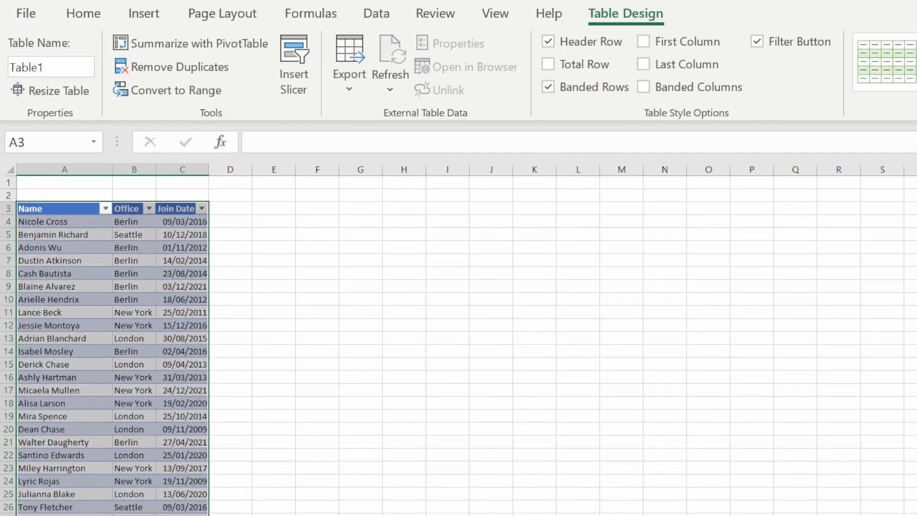
{"action": "left_click", "coordinate": [267, 206]}
{"action": "scroll", "coordinate": [179, 320], "scroll_direction": "down", "scroll_amount": 9}
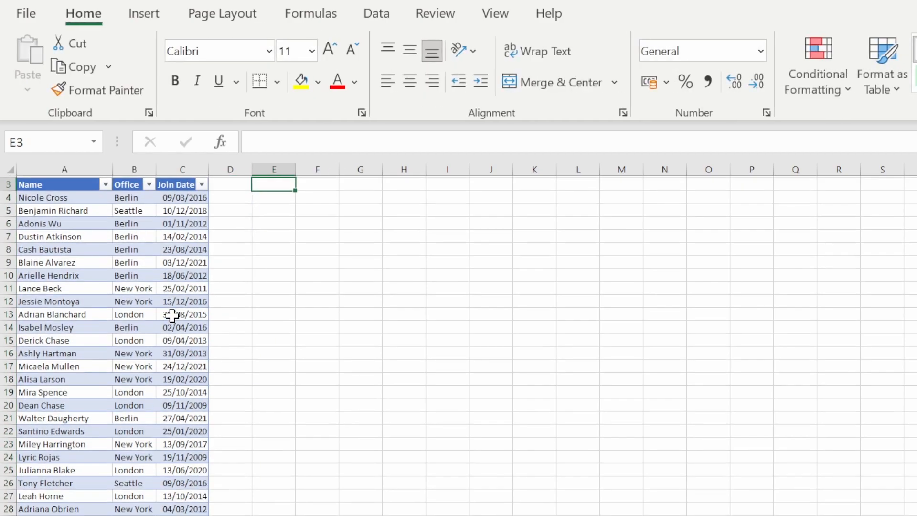
{"action": "scroll", "coordinate": [183, 318], "scroll_direction": "down", "scroll_amount": 4}
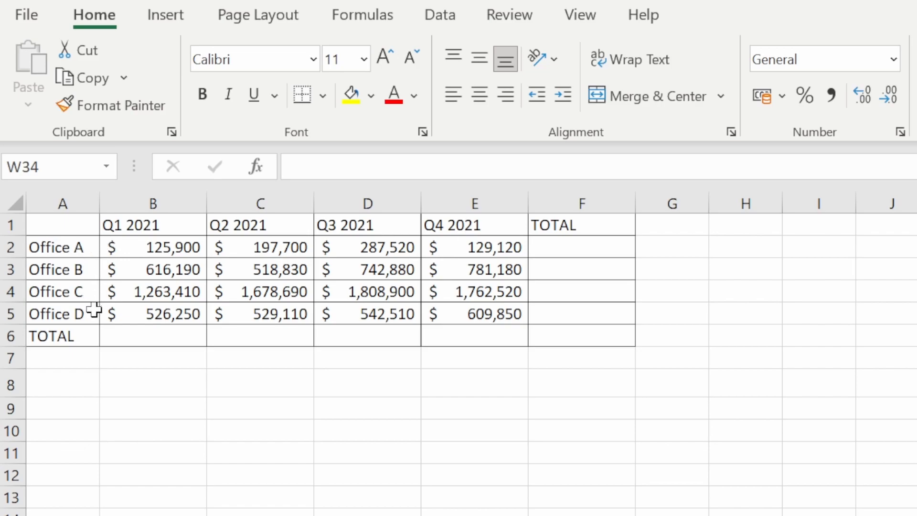
{"action": "left_click", "coordinate": [161, 337]}
{"action": "left_click", "coordinate": [266, 342]}
{"action": "left_click", "coordinate": [340, 342]}
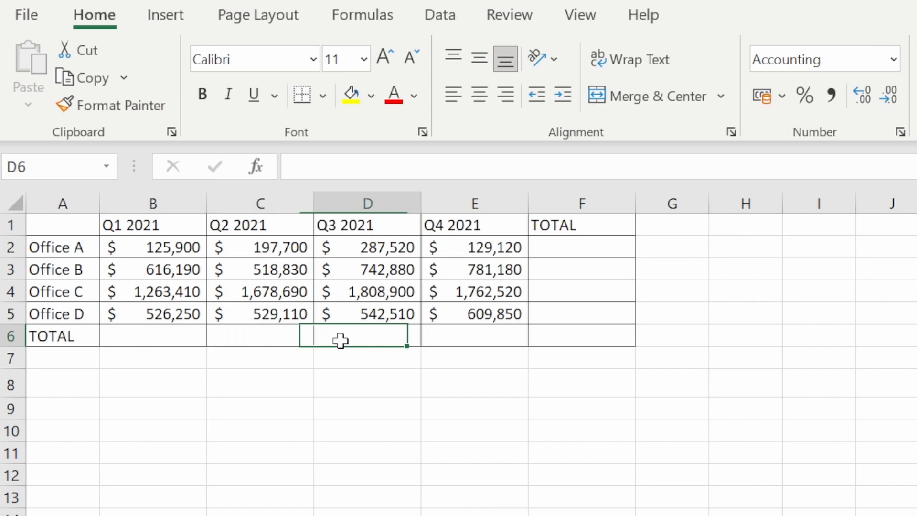
{"action": "left_click", "coordinate": [597, 247]}
{"action": "left_click", "coordinate": [596, 268]}
{"action": "left_click", "coordinate": [591, 292]}
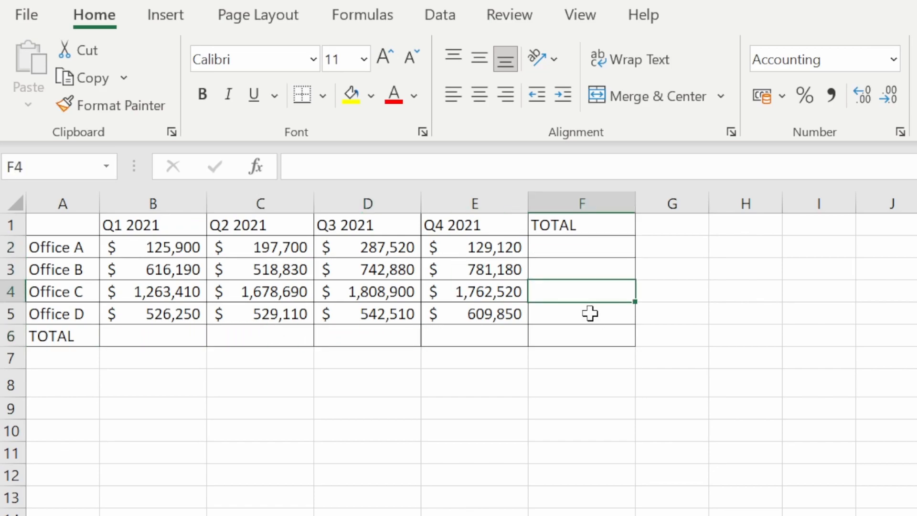
{"action": "left_click", "coordinate": [590, 313]}
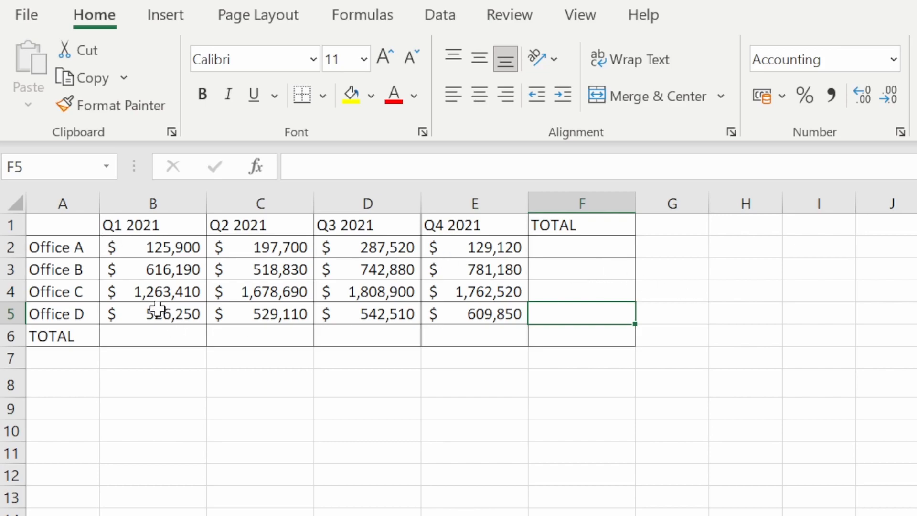
Total the Q1 2021 column in B6 with =SUM(B2:B5) and fill the formula across to E6
{"action": "left_click", "coordinate": [161, 336]}
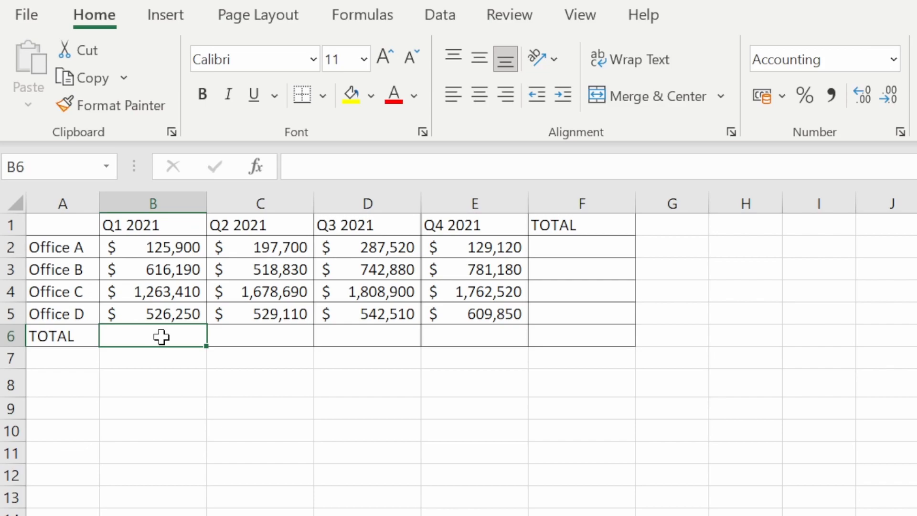
{"action": "type", "text": "=sum"}
{"action": "key", "text": "Tab"}
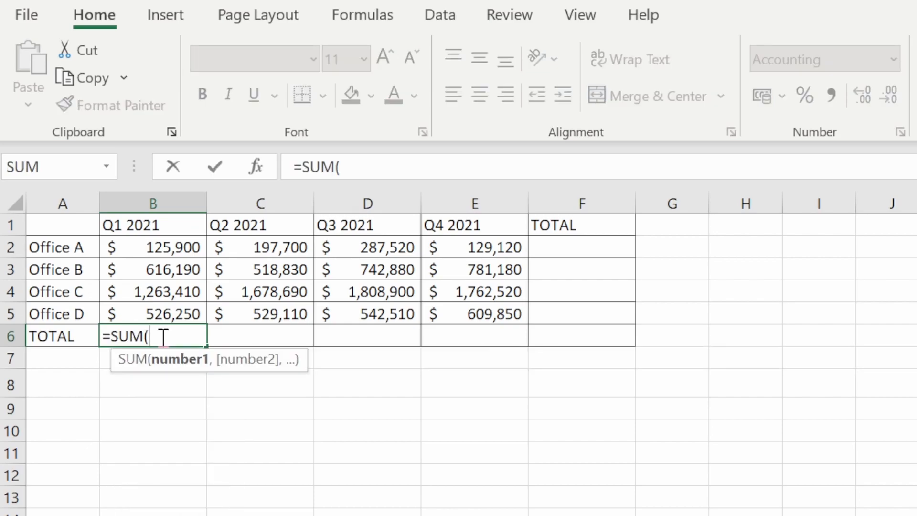
{"action": "left_click_drag", "start_coordinate": [195, 247], "coordinate": [191, 312]}
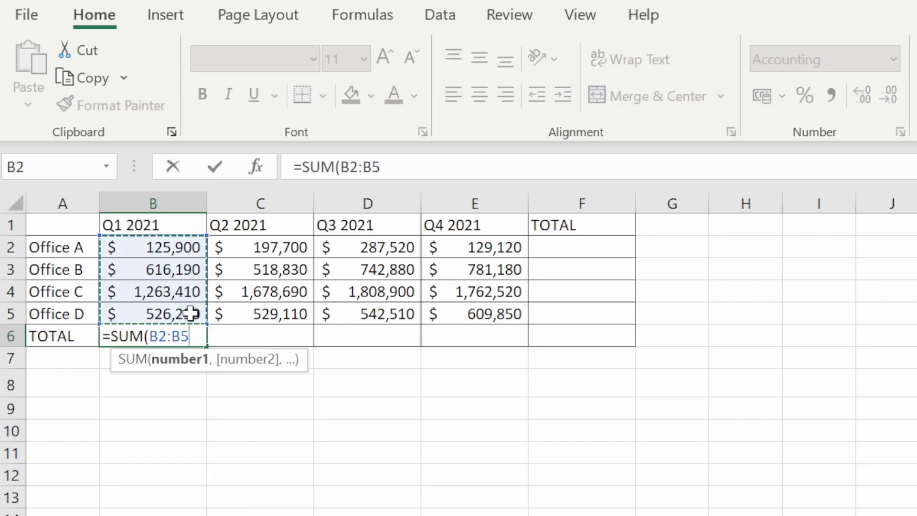
{"action": "key", "text": "Return"}
{"action": "left_click", "coordinate": [197, 338]}
{"action": "left_click_drag", "start_coordinate": [206, 345], "coordinate": [528, 342]}
Total the Office A row in F2 with =SUM(B2:E2) and fill the formula down to F6
{"action": "left_click", "coordinate": [590, 251]}
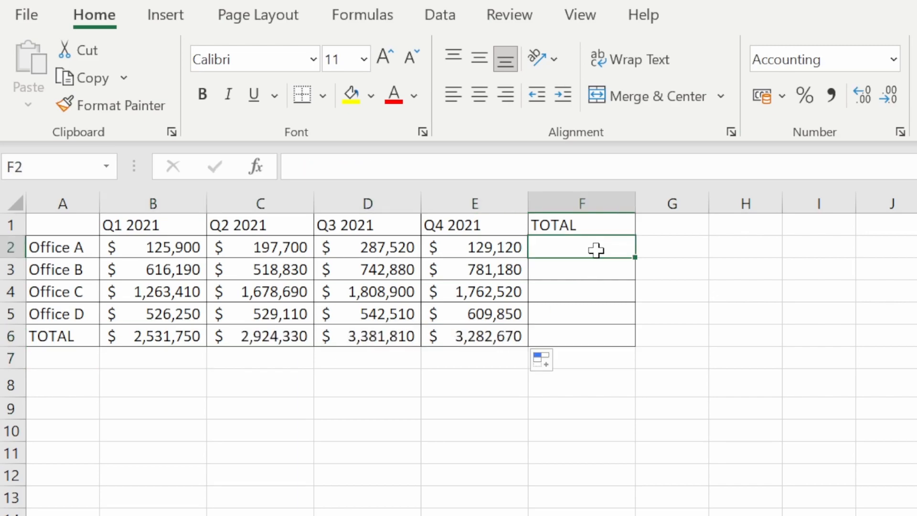
{"action": "type", "text": "=sum"}
{"action": "key", "text": "Tab"}
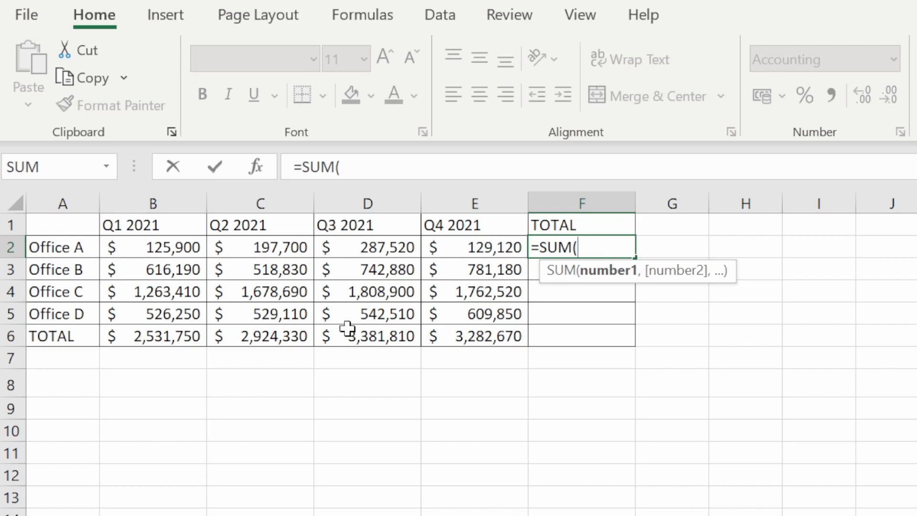
{"action": "left_click_drag", "start_coordinate": [116, 247], "coordinate": [498, 253]}
{"action": "key", "text": "Return"}
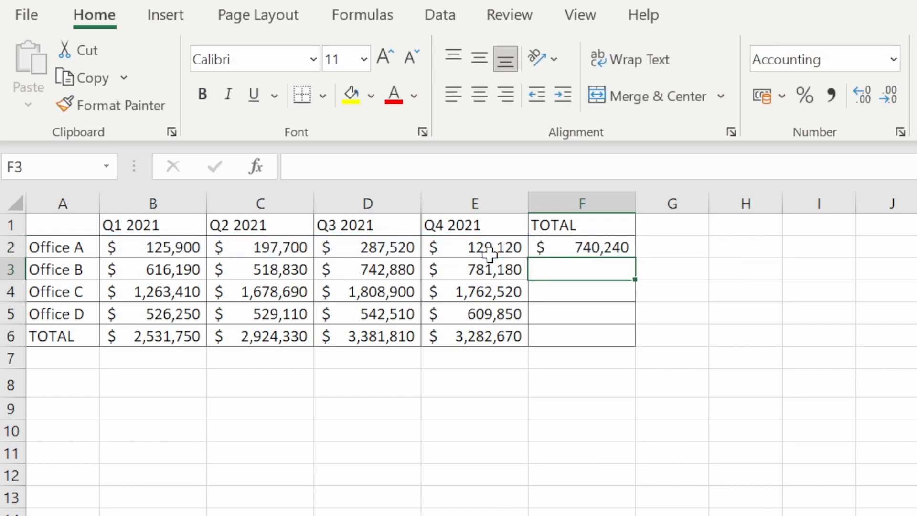
{"action": "left_click", "coordinate": [577, 246]}
{"action": "left_click_drag", "start_coordinate": [635, 258], "coordinate": [630, 367]}
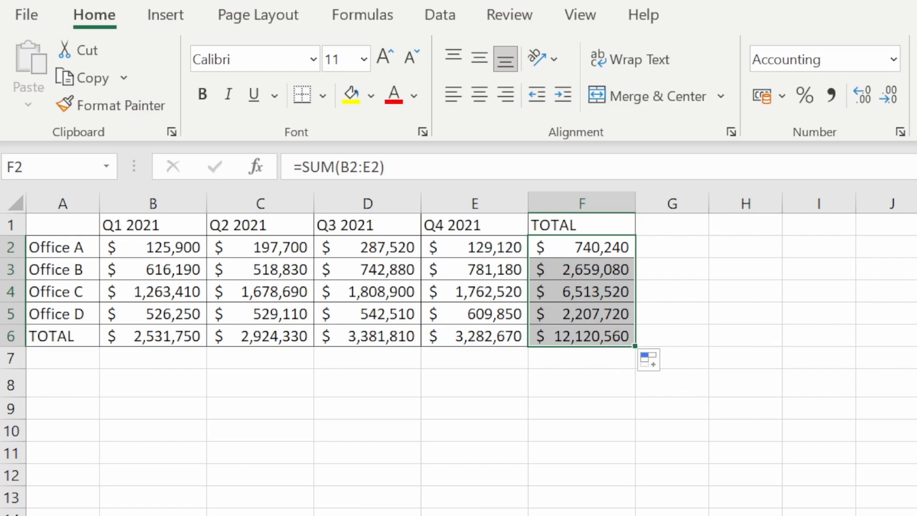
Undo the SUM formulas and their fills in the total row and total column
{"action": "key", "text": "ctrl+z"}
{"action": "key", "text": "ctrl+z"}
{"action": "key", "text": "ctrl+z"}
{"action": "key", "text": "ctrl+z"}
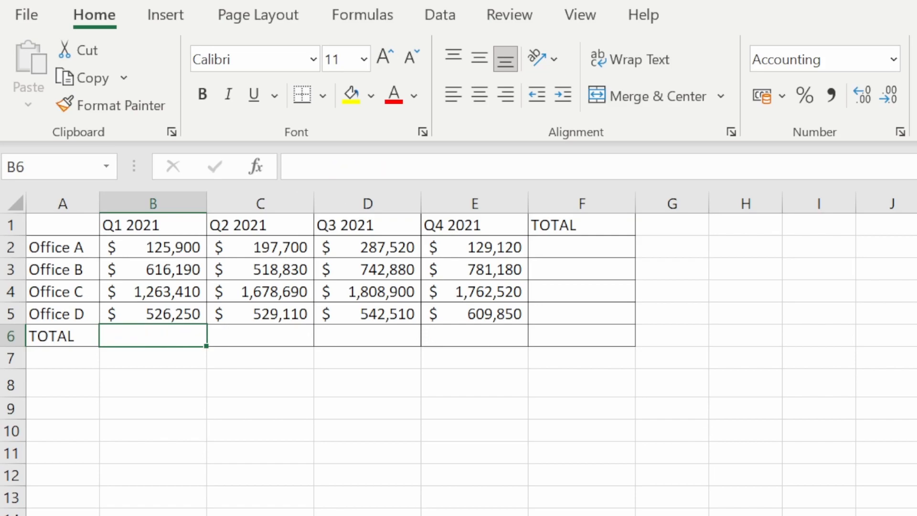
Select the whole office table A1:F6 and fill its total row and total column at once with AutoSum
{"action": "key", "text": "ctrl+a"}
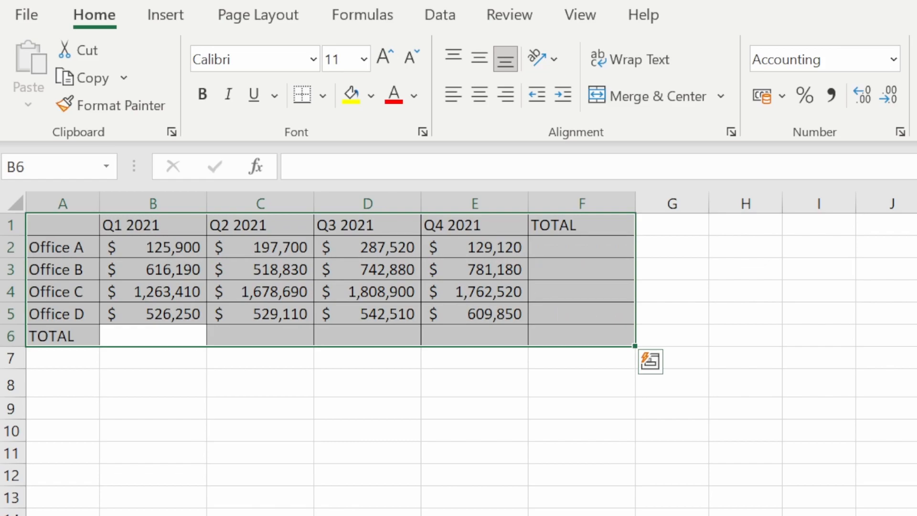
{"action": "key", "text": "alt+equal"}
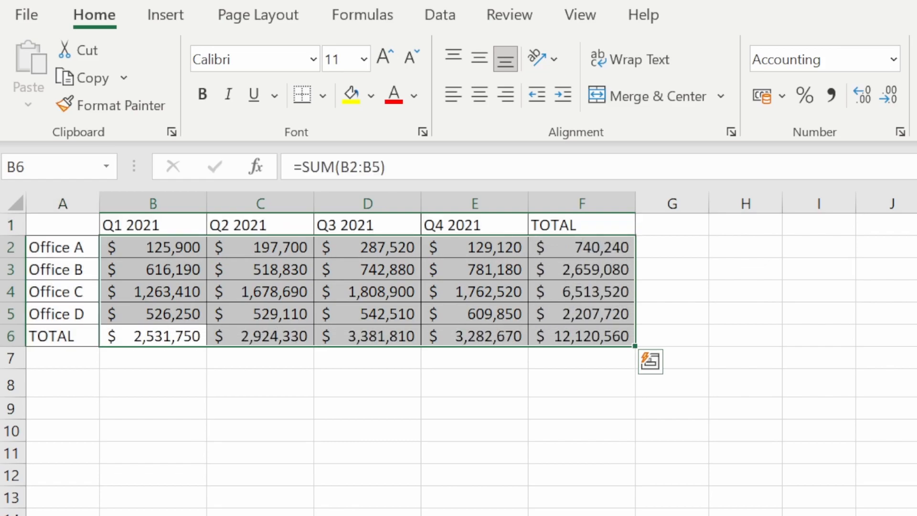
Inspect the SUM formulas in C6, E6, F3 and F6 without changing them
{"action": "double_click", "coordinate": [277, 336]}
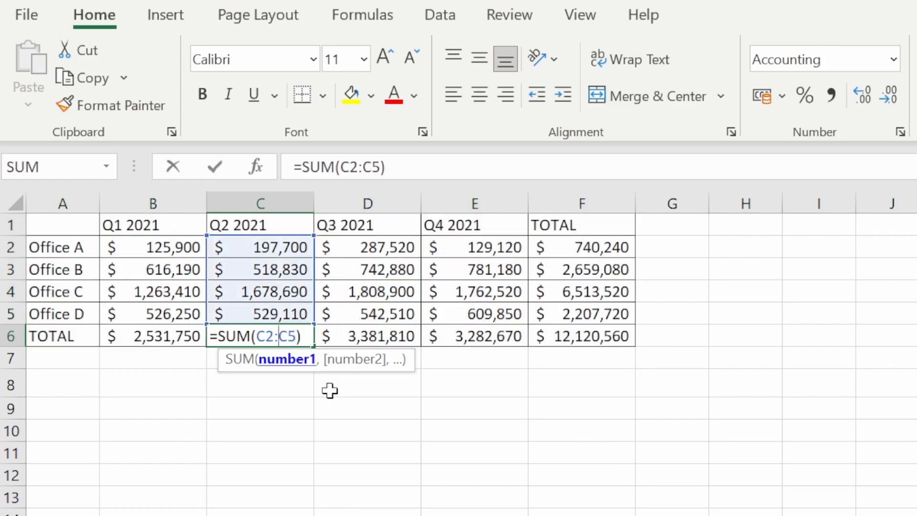
{"action": "key", "text": "Escape"}
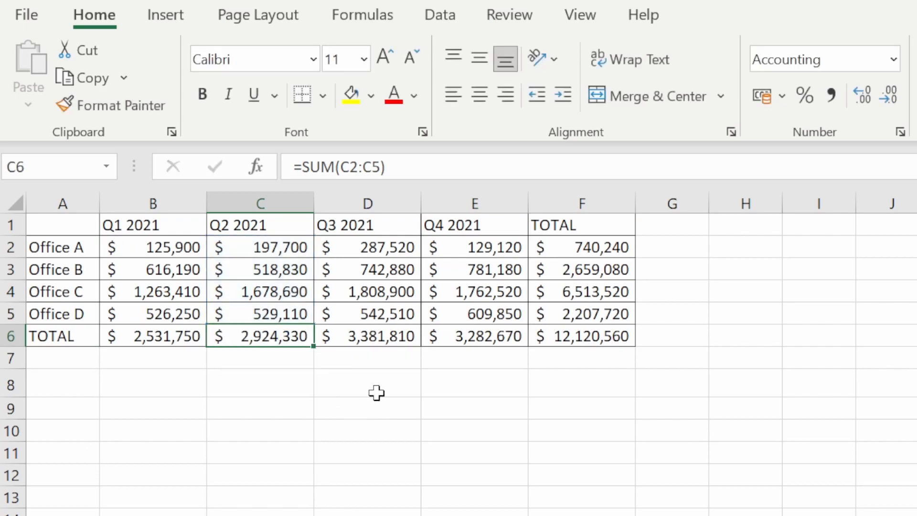
{"action": "double_click", "coordinate": [485, 336]}
{"action": "key", "text": "Escape"}
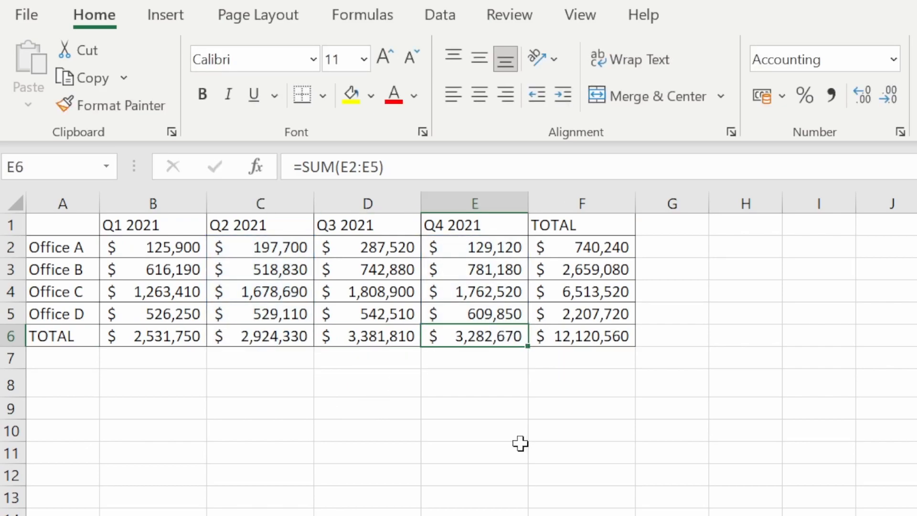
{"action": "double_click", "coordinate": [610, 269]}
{"action": "key", "text": "Escape"}
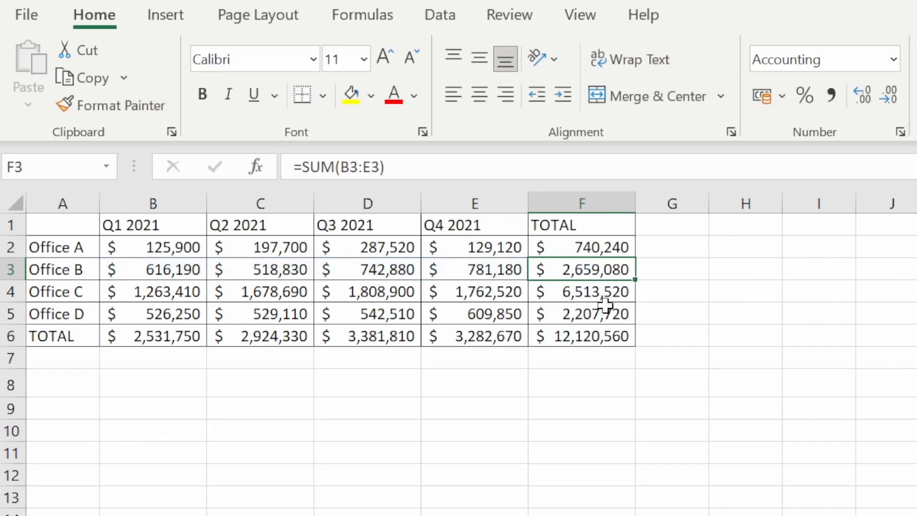
{"action": "key", "text": "Up"}
{"action": "key", "text": "Up"}
{"action": "double_click", "coordinate": [608, 335]}
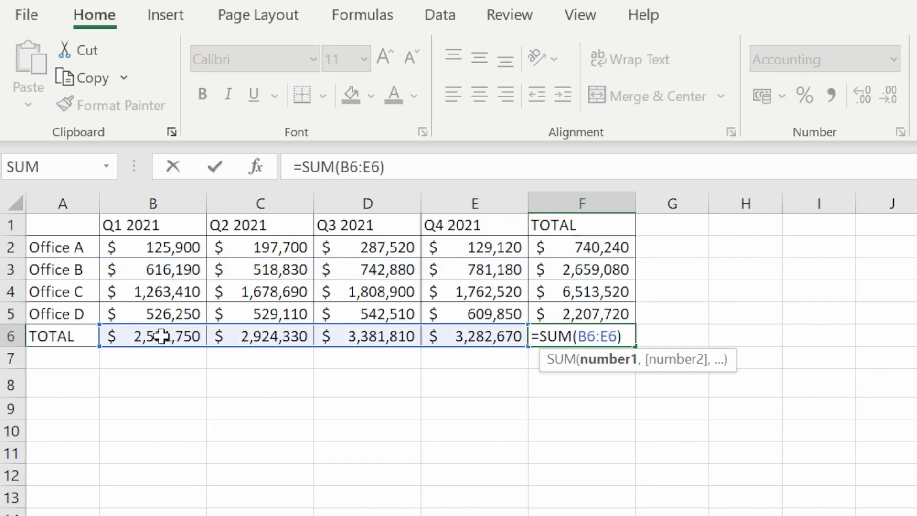
{"action": "key", "text": "Escape"}
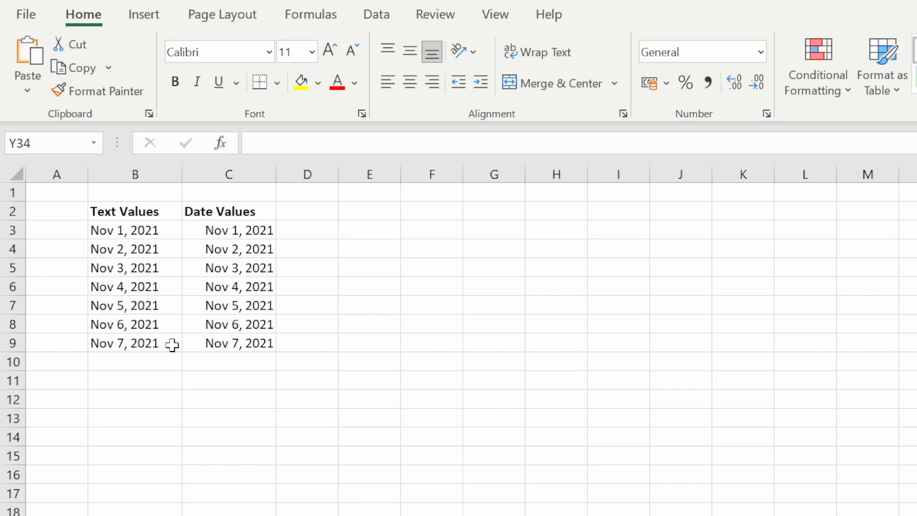
Try extending the text dates by filling from B3 down to B15, and undo the fill
{"action": "double_click", "coordinate": [173, 230]}
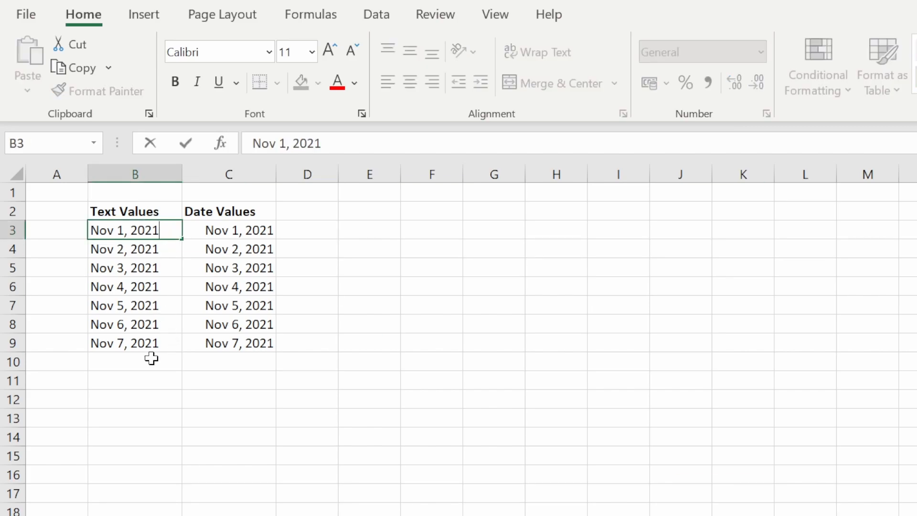
{"action": "key", "text": "Escape"}
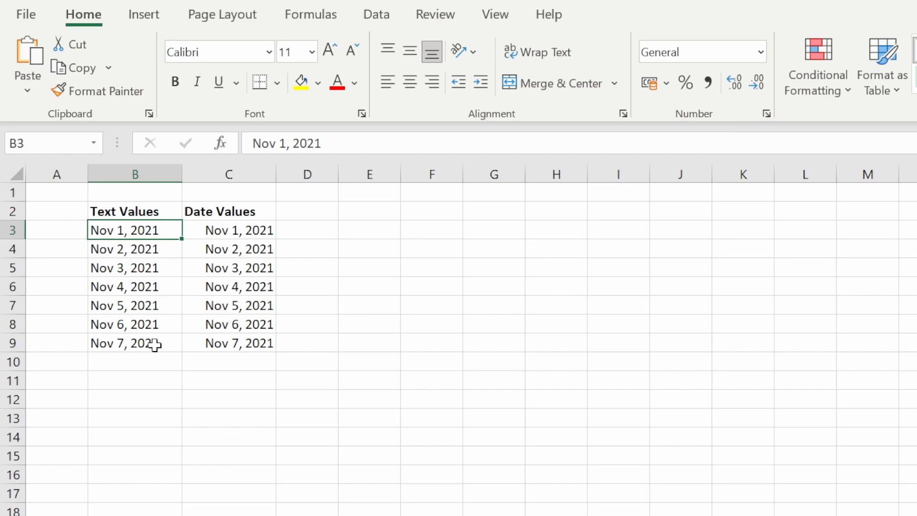
{"action": "left_click_drag", "start_coordinate": [181, 238], "coordinate": [170, 467]}
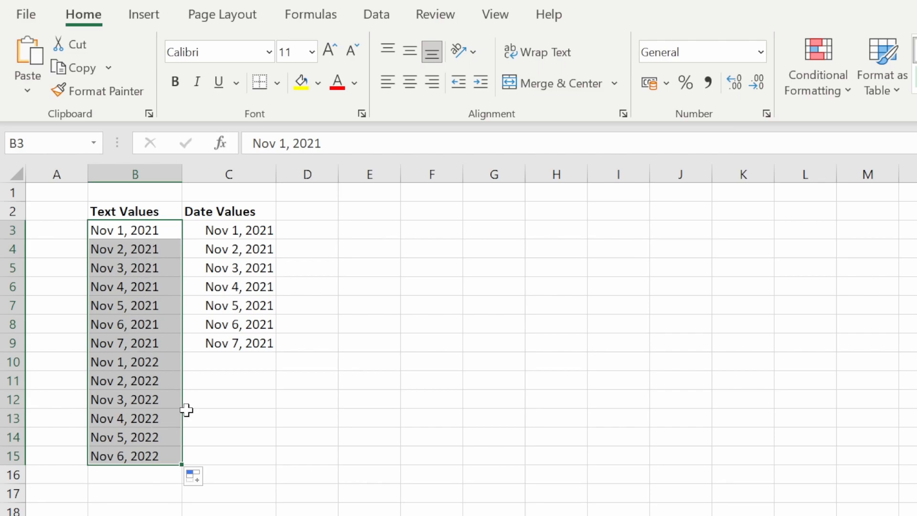
{"action": "key", "text": "ctrl+z"}
Compare the underlying contents of the date cells C3 to C6 with the text cell B3
{"action": "left_click", "coordinate": [243, 231]}
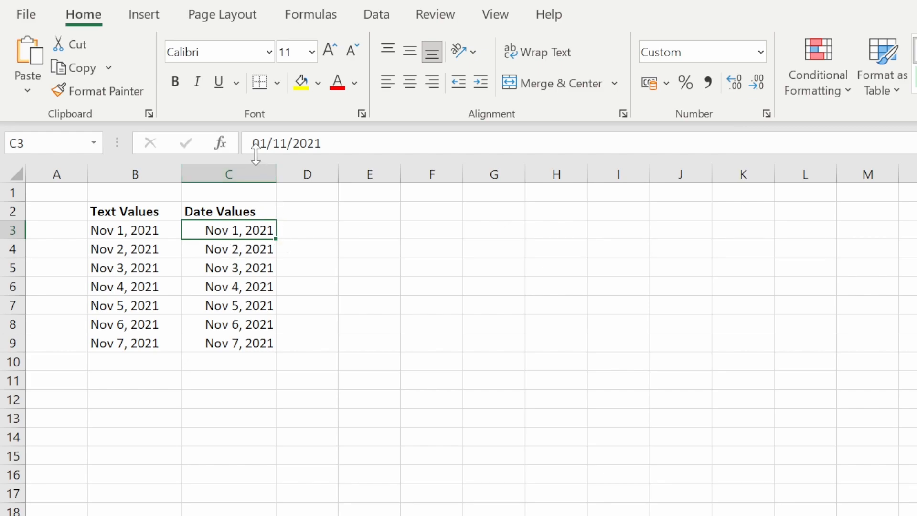
{"action": "left_click", "coordinate": [240, 247]}
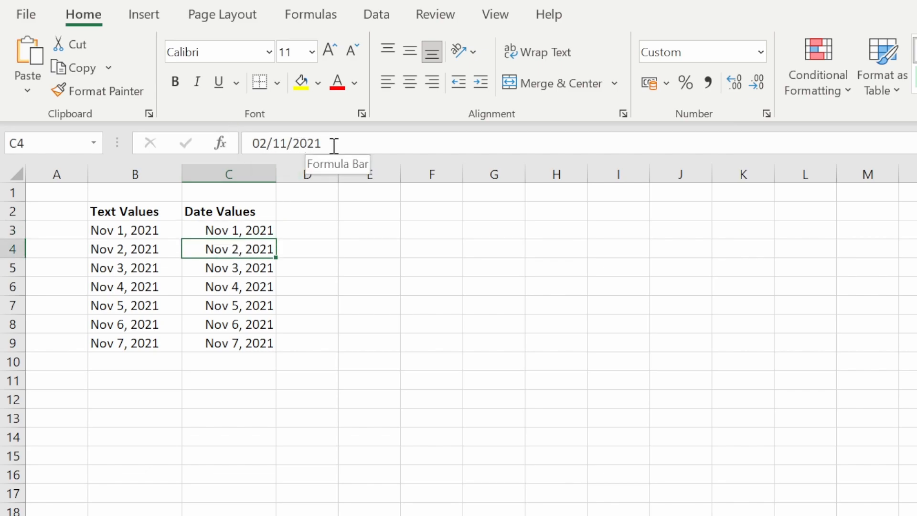
{"action": "left_click", "coordinate": [266, 267]}
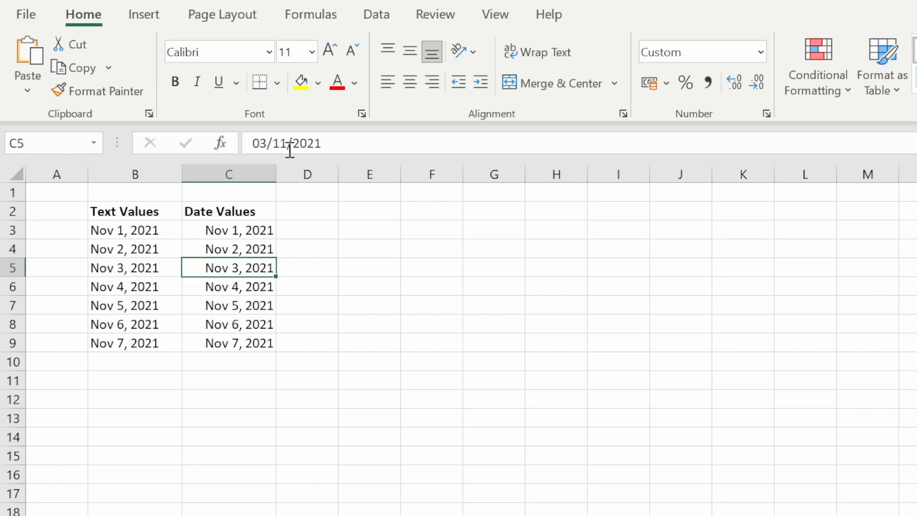
{"action": "left_click", "coordinate": [262, 244]}
{"action": "left_click", "coordinate": [260, 264]}
{"action": "left_click", "coordinate": [256, 286]}
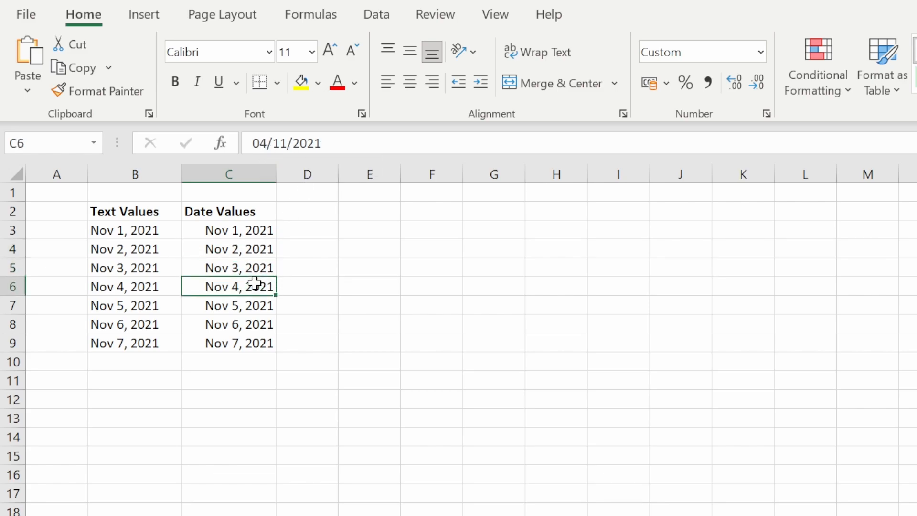
{"action": "left_click", "coordinate": [152, 231]}
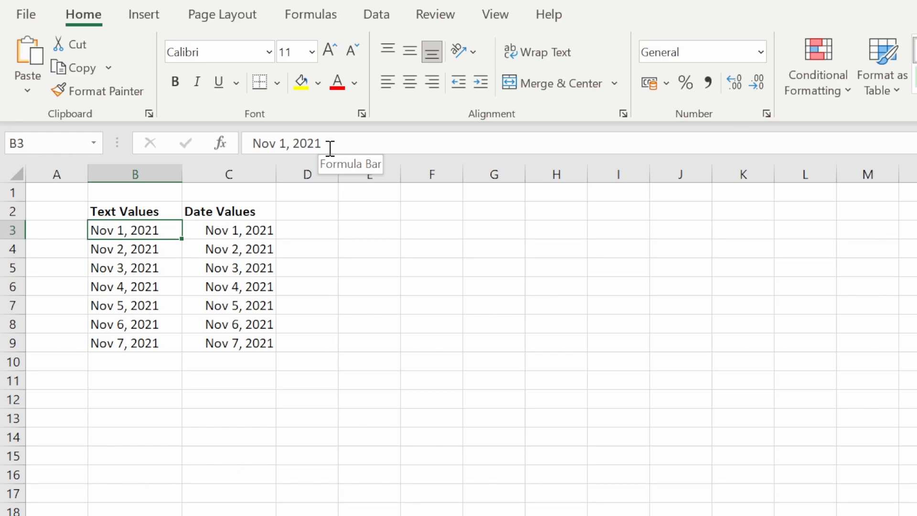
{"action": "left_click", "coordinate": [234, 233]}
{"action": "left_click", "coordinate": [239, 248]}
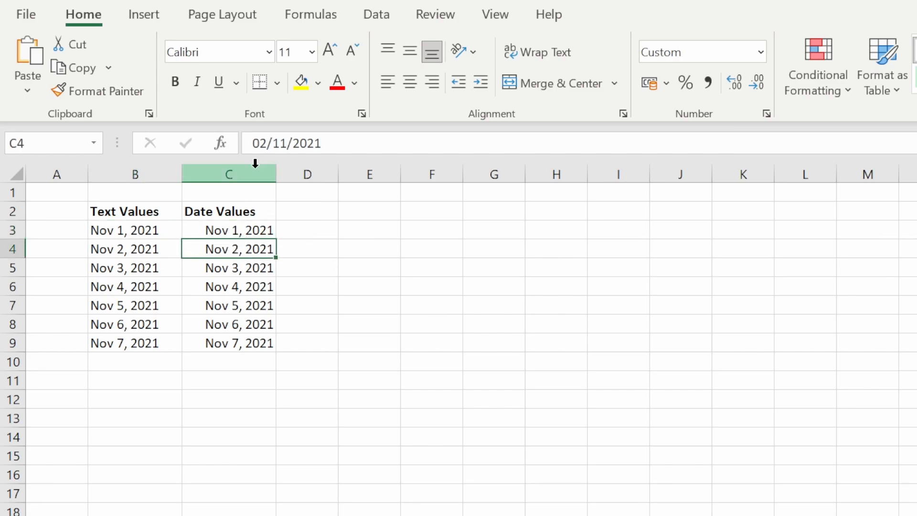
Extend the date series in the Date Values column down to C17 by filling, and undo the fill
{"action": "left_click_drag", "start_coordinate": [261, 226], "coordinate": [268, 500]}
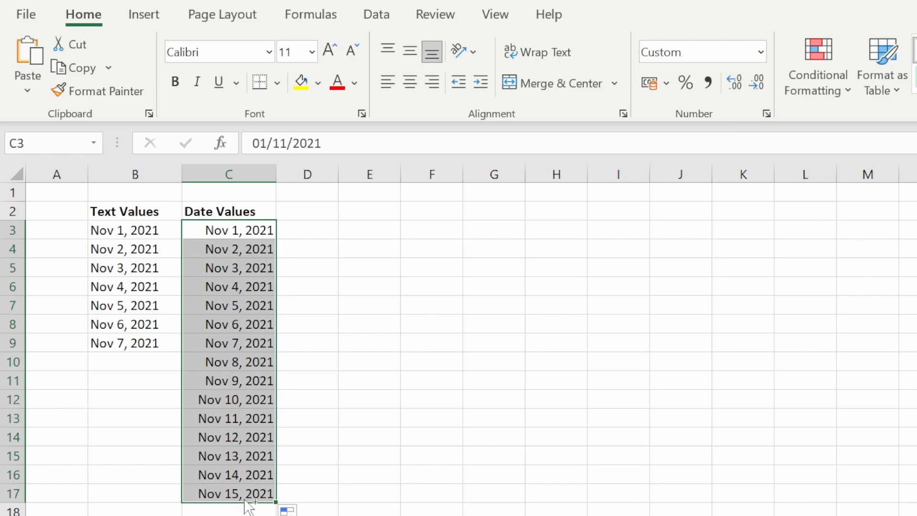
{"action": "key", "text": "ctrl+z"}
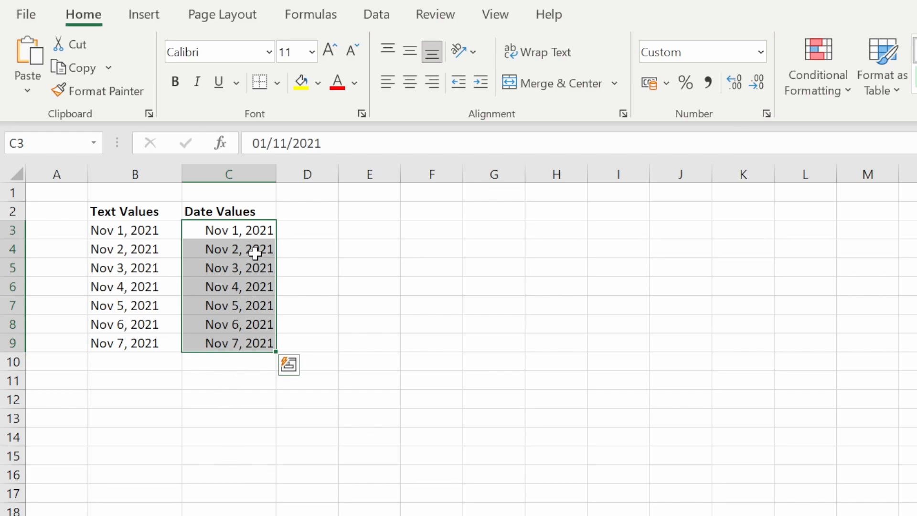
Examine the number formats of the date values in C3:C9 and the text values in B3:B9 in Format Cells
{"action": "key", "text": "ctrl+1"}
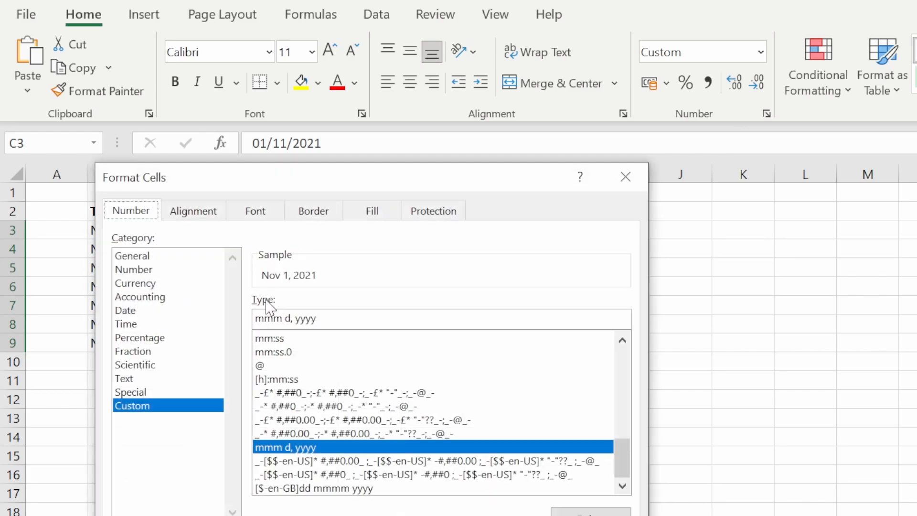
{"action": "left_click", "coordinate": [142, 407]}
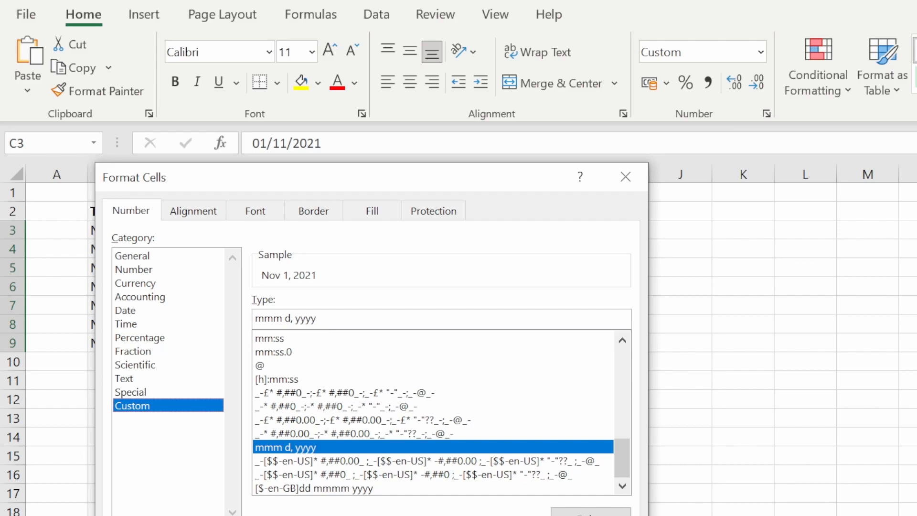
{"action": "key", "text": "Return"}
{"action": "left_click_drag", "start_coordinate": [164, 229], "coordinate": [143, 337]}
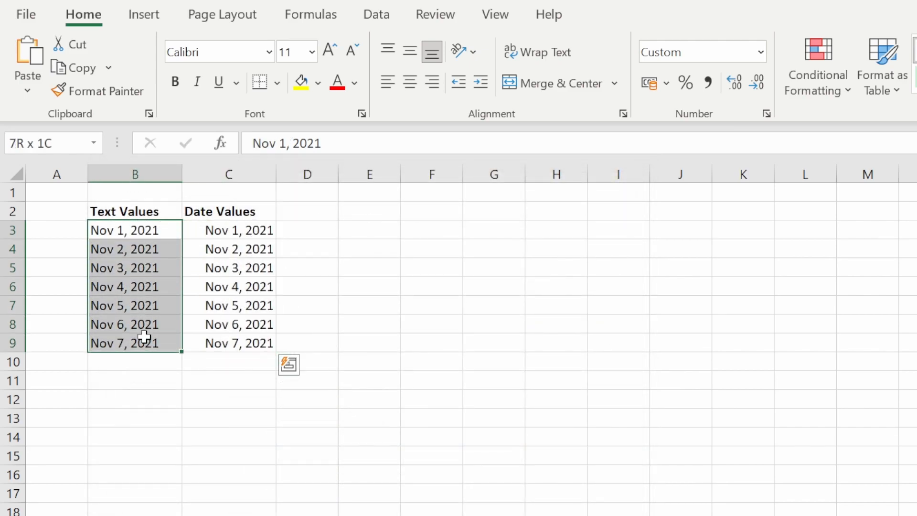
{"action": "key", "text": "ctrl+1"}
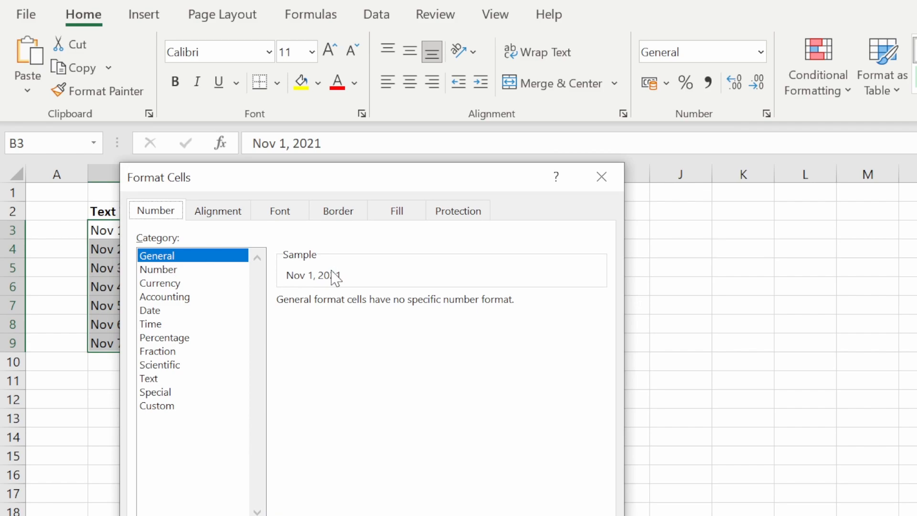
{"action": "key", "text": "Escape"}
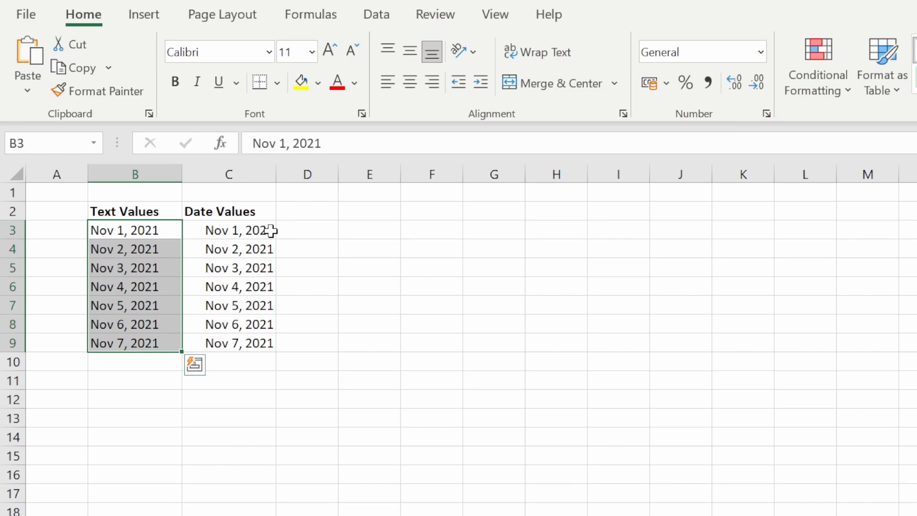
{"action": "left_click", "coordinate": [262, 211]}
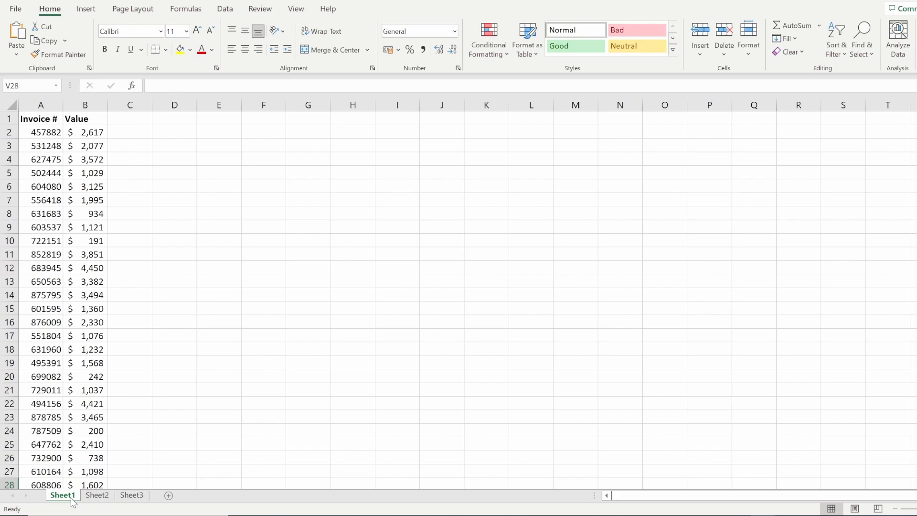
Look through the invoice numbers and values on Sheet1, Sheet2 and Sheet3
{"action": "left_click", "coordinate": [98, 497]}
{"action": "left_click", "coordinate": [133, 497]}
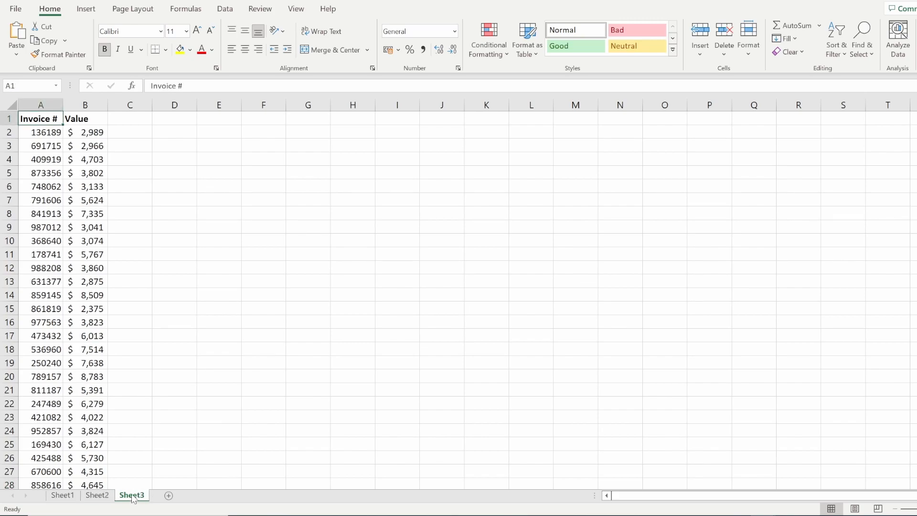
{"action": "left_click", "coordinate": [62, 495]}
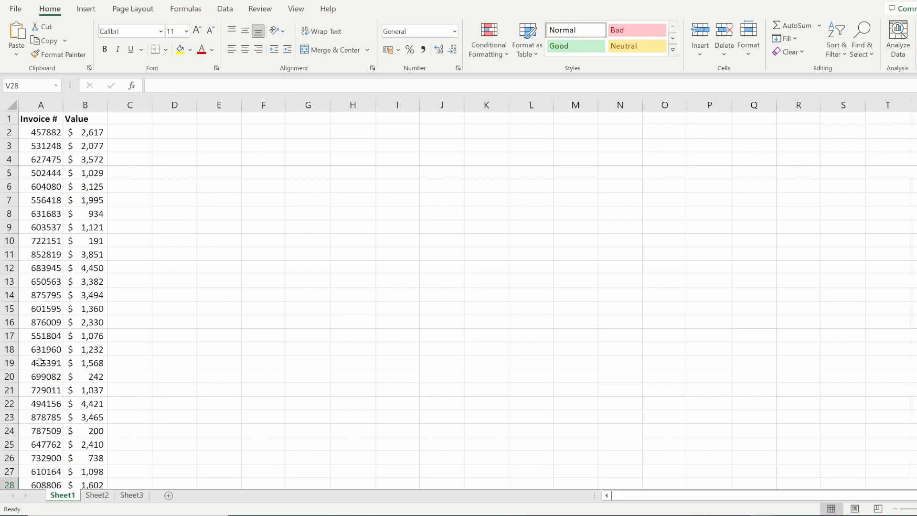
{"action": "scroll", "coordinate": [39, 362], "scroll_direction": "down", "scroll_amount": 9}
{"action": "scroll", "coordinate": [88, 294], "scroll_direction": "up", "scroll_amount": 9}
{"action": "left_click", "coordinate": [94, 496]}
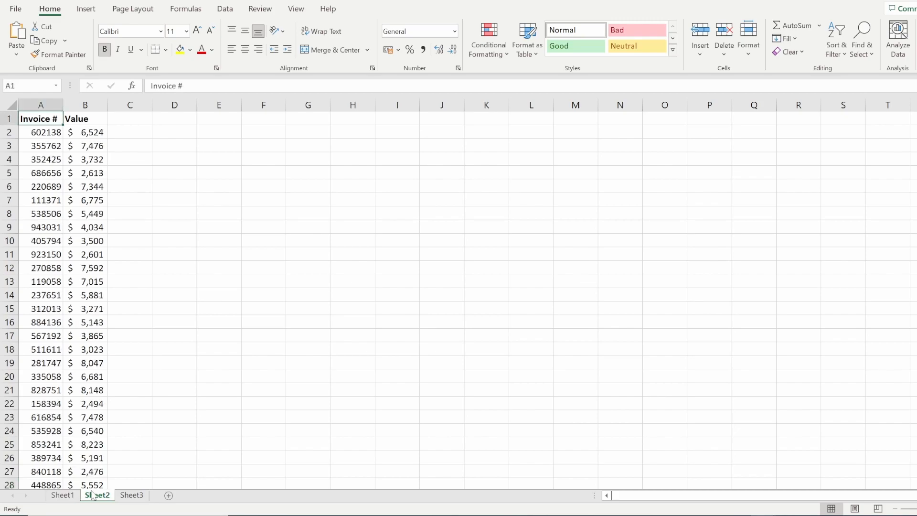
{"action": "left_click", "coordinate": [132, 496]}
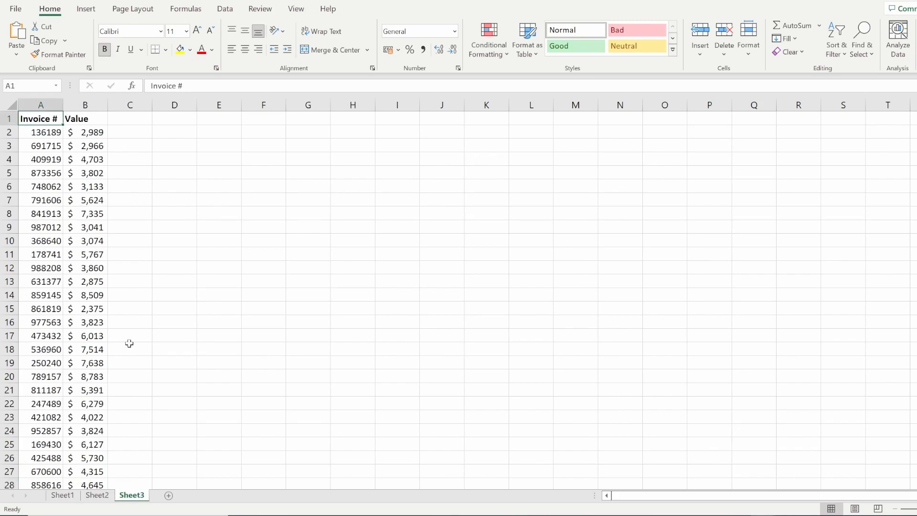
Rename Sheet1 as Jan-21
{"action": "left_click", "coordinate": [63, 497]}
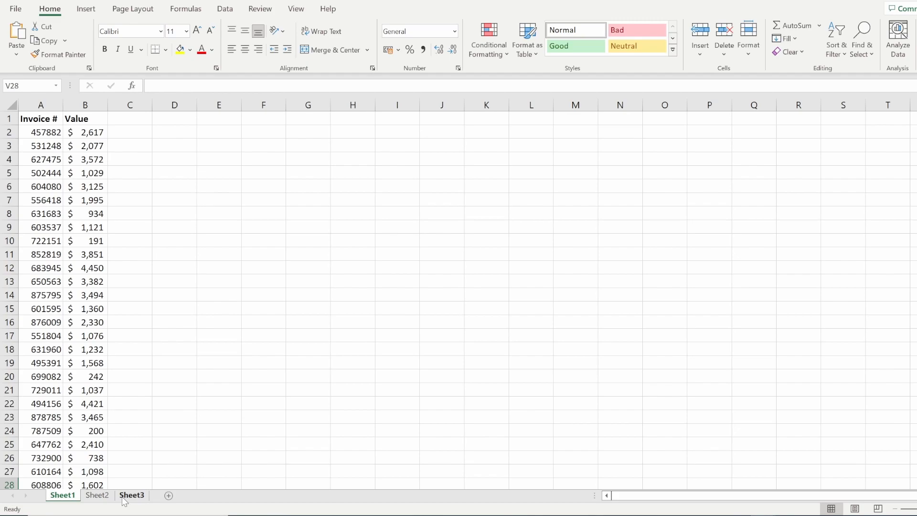
{"action": "double_click", "coordinate": [63, 495]}
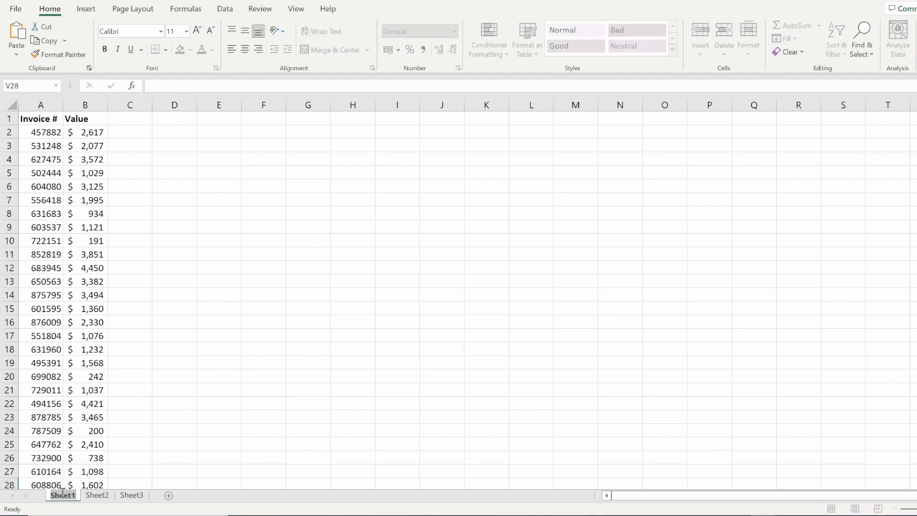
{"action": "type", "text": "Jan-21"}
Rename Sheet2 as Feb-21
{"action": "left_click", "coordinate": [103, 498]}
{"action": "double_click", "coordinate": [103, 496]}
{"action": "type", "text": "Feb"}
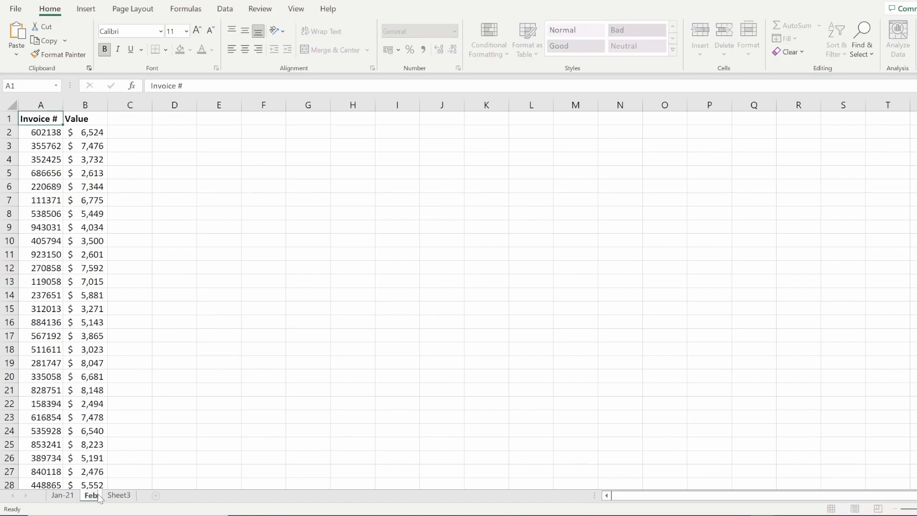
{"action": "type", "text": "-21"}
Rename Sheet3 as Mar-21
{"action": "left_click", "coordinate": [131, 494]}
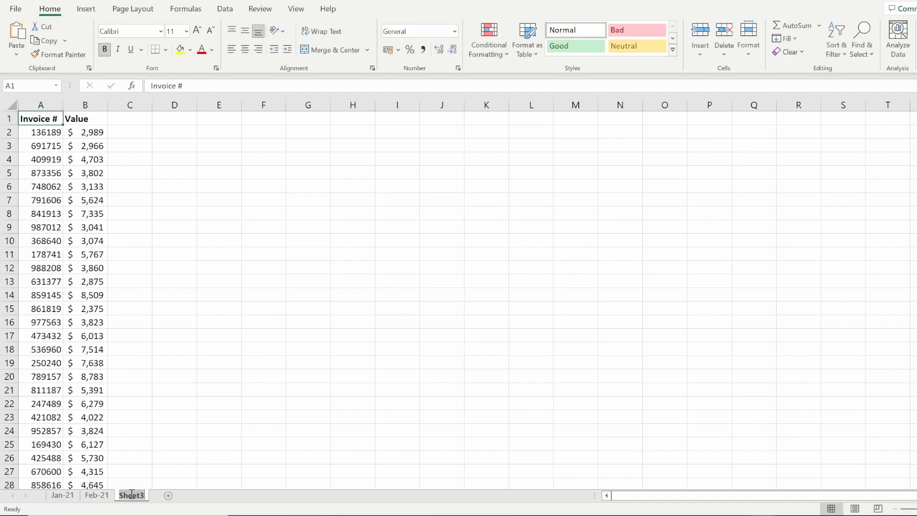
{"action": "type", "text": "Ma"}
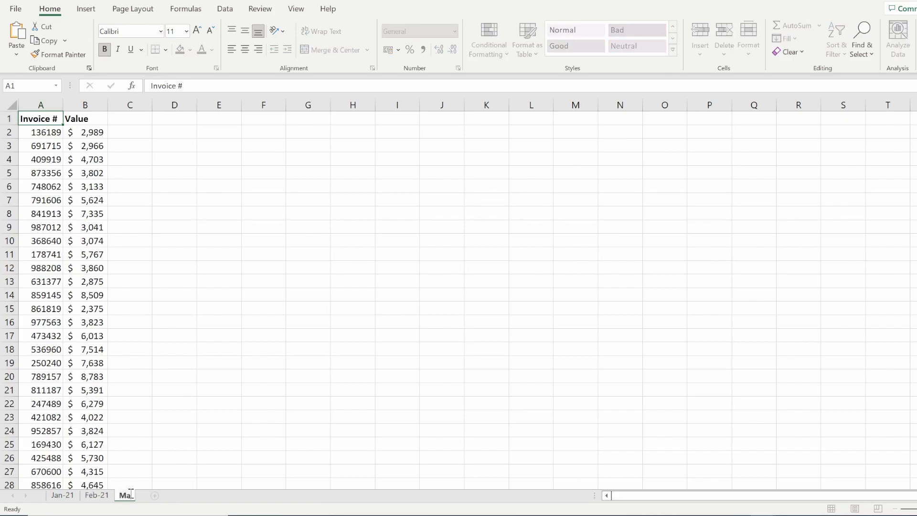
{"action": "type", "text": "r-21"}
{"action": "key", "text": "Return"}
{"action": "left_click", "coordinate": [187, 395]}
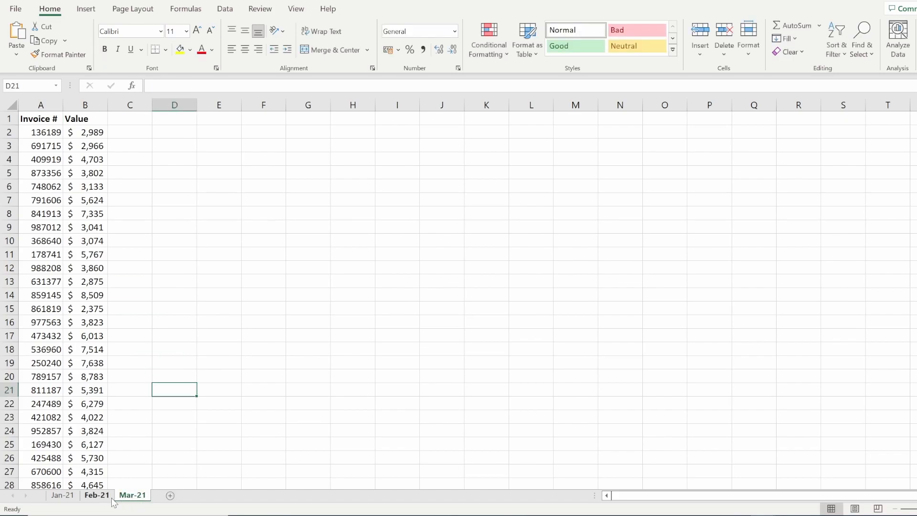
Look through the Jan-21, Feb-21 and Mar-21 sheets
{"action": "left_click", "coordinate": [112, 497]}
{"action": "left_click", "coordinate": [62, 496]}
{"action": "left_click", "coordinate": [97, 495]}
{"action": "left_click", "coordinate": [138, 495]}
{"action": "left_click", "coordinate": [64, 496]}
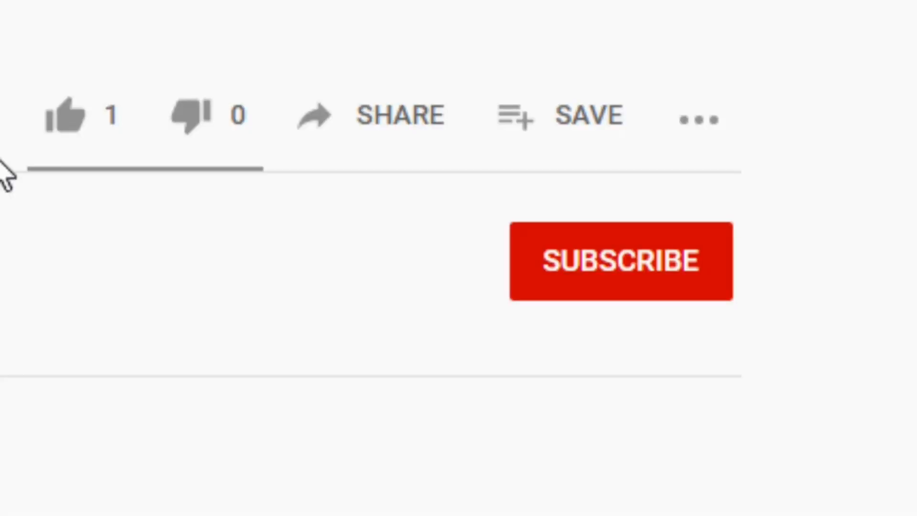
{"action": "left_click", "coordinate": [87, 117]}
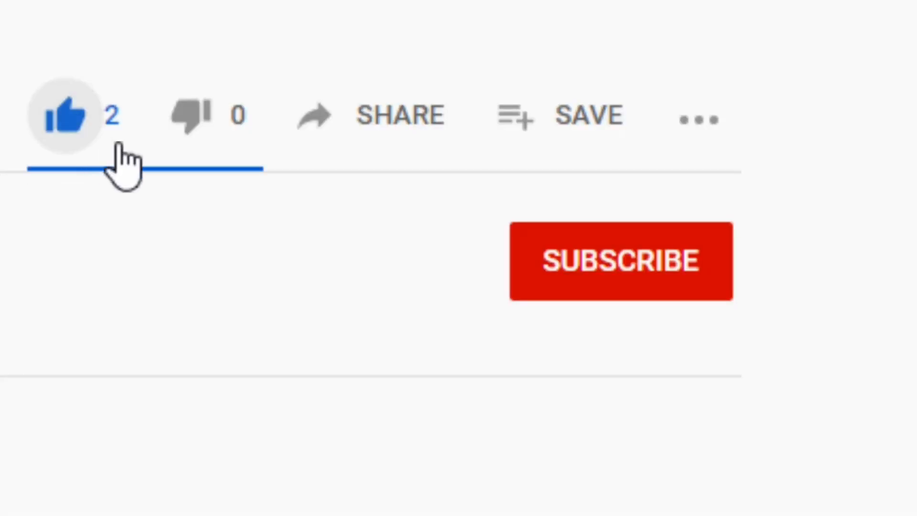
{"action": "left_click", "coordinate": [576, 256]}
{"action": "left_click", "coordinate": [697, 268]}
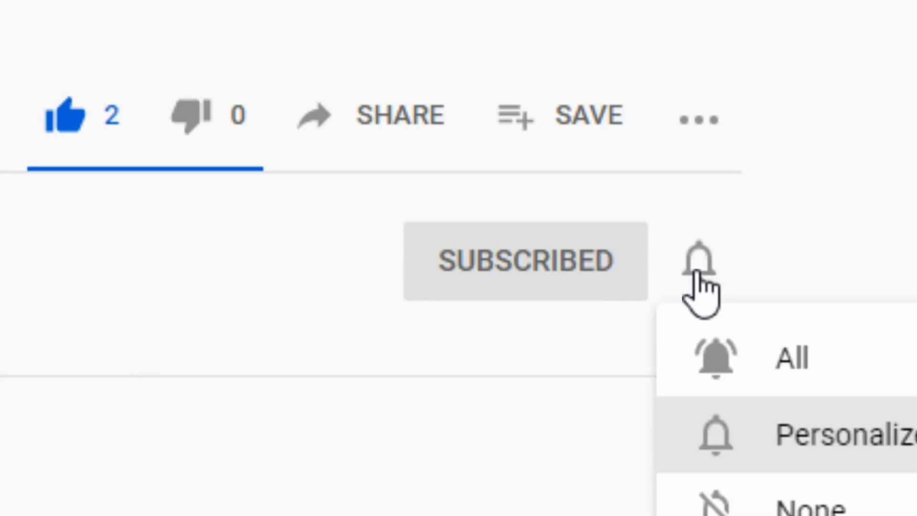